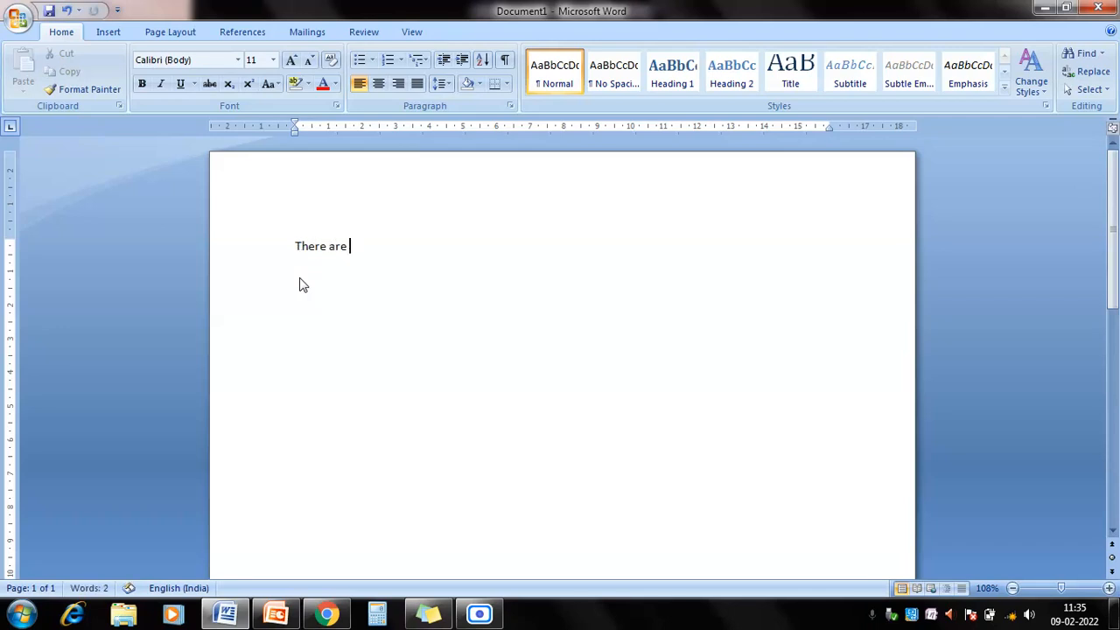
Step: Complete the first line as "There are many famous landmarks in our country." and begin a second line with "Some of them are"
type("many famous landmar")
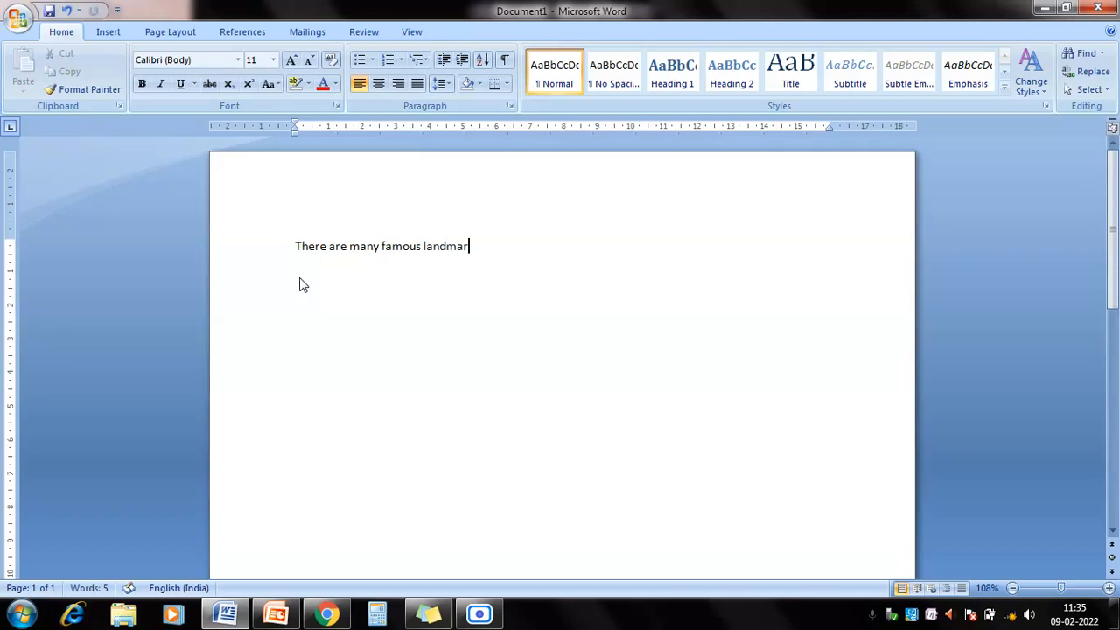
type("ks in our country")
key("Return")
type("Some of them are")
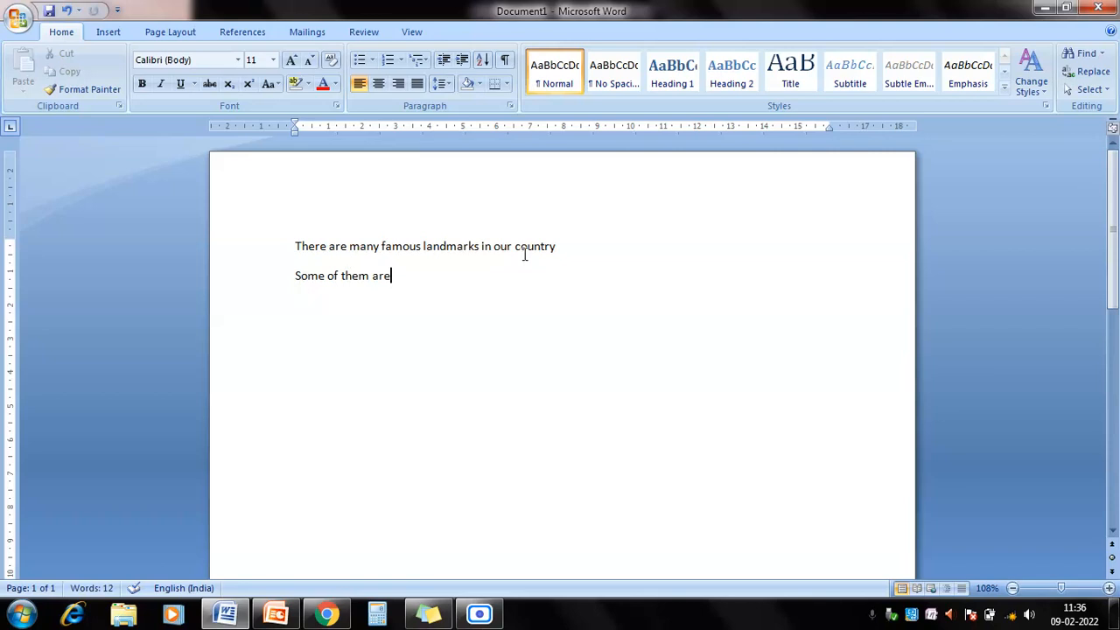
left_click(565, 244)
type(".")
Step: Finish the second line with "Red Fort, India Gate, Taj Mahal and Gateway of India."
key("Down")
type("Red Fort, India Gate,")
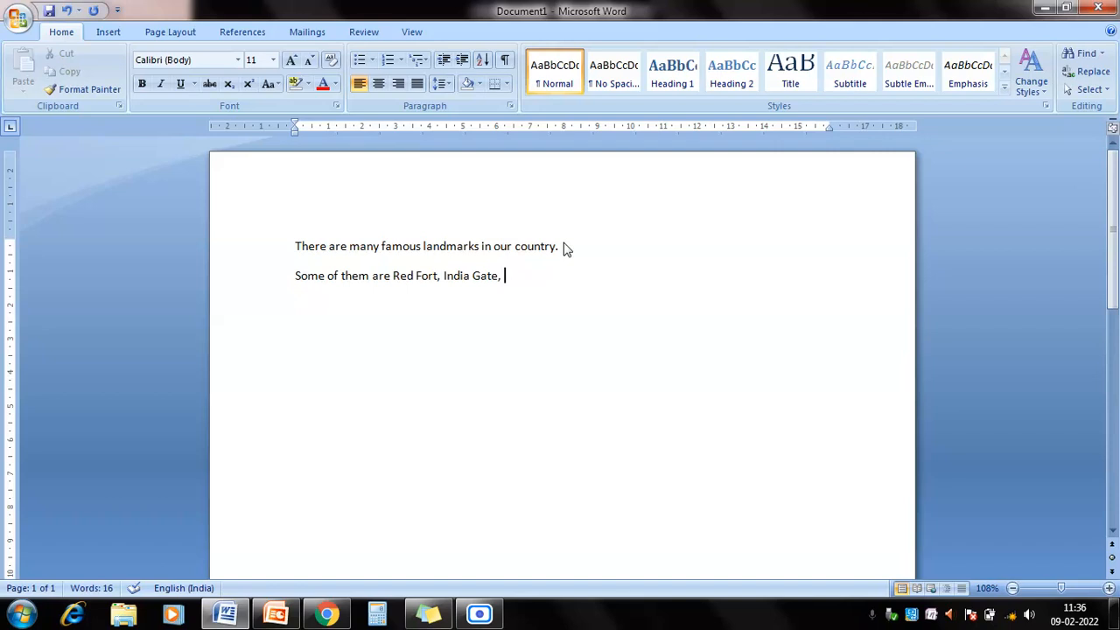
type("Taj Mahal and Gate")
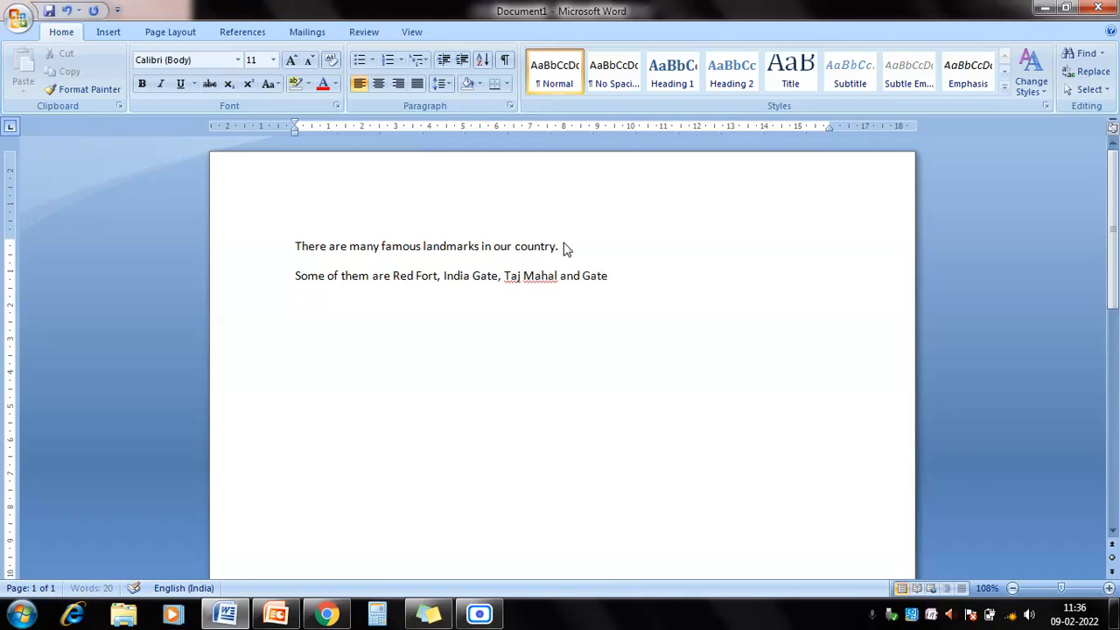
type("way of India")
key("BackSpace")
type(".")
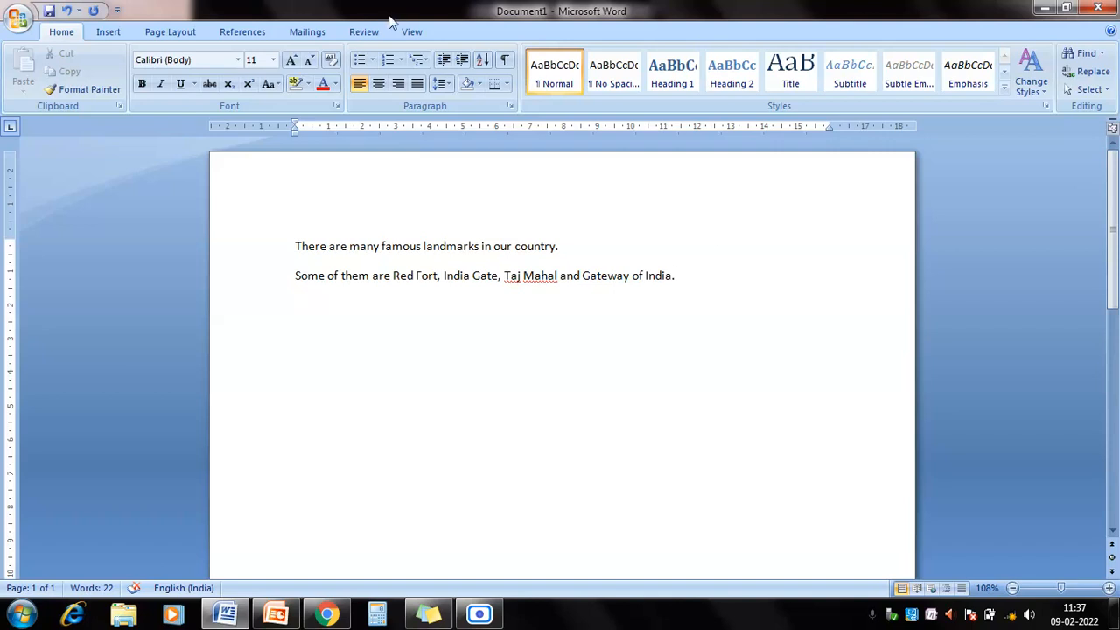
Step: Run the spelling and grammar check, ignoring all occurrences of "Taj" and "Mahal"
left_click(364, 32)
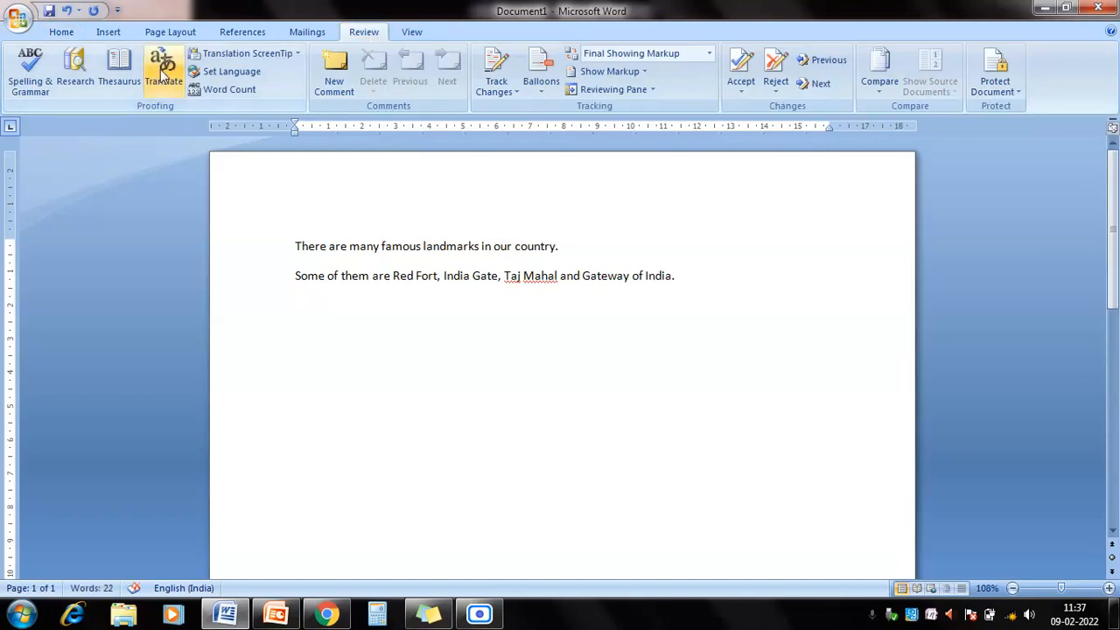
left_click(28, 77)
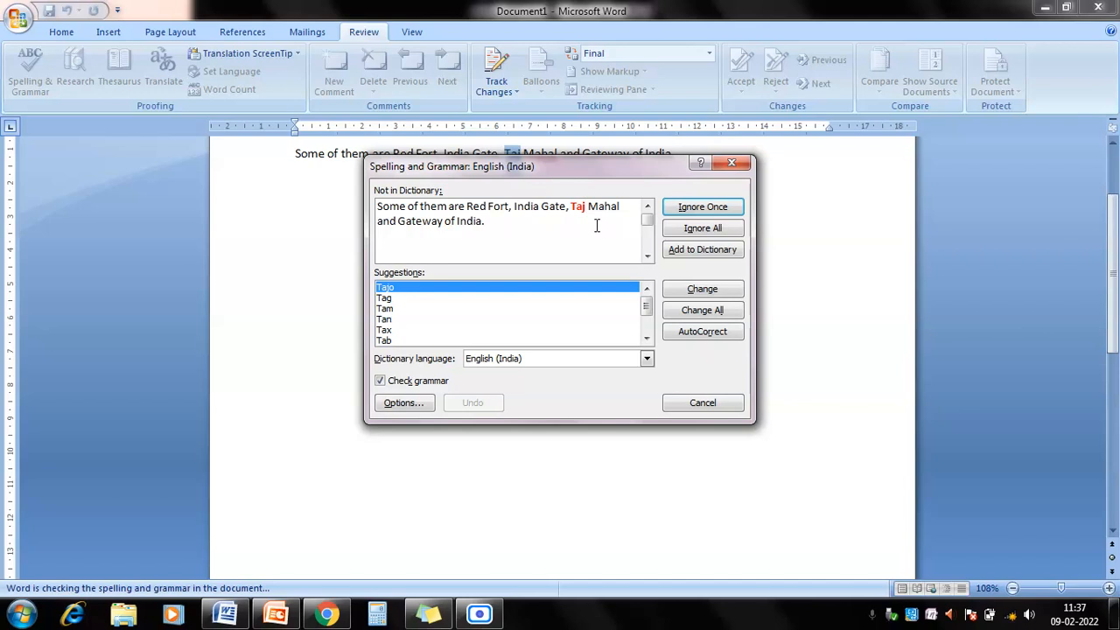
left_click(714, 230)
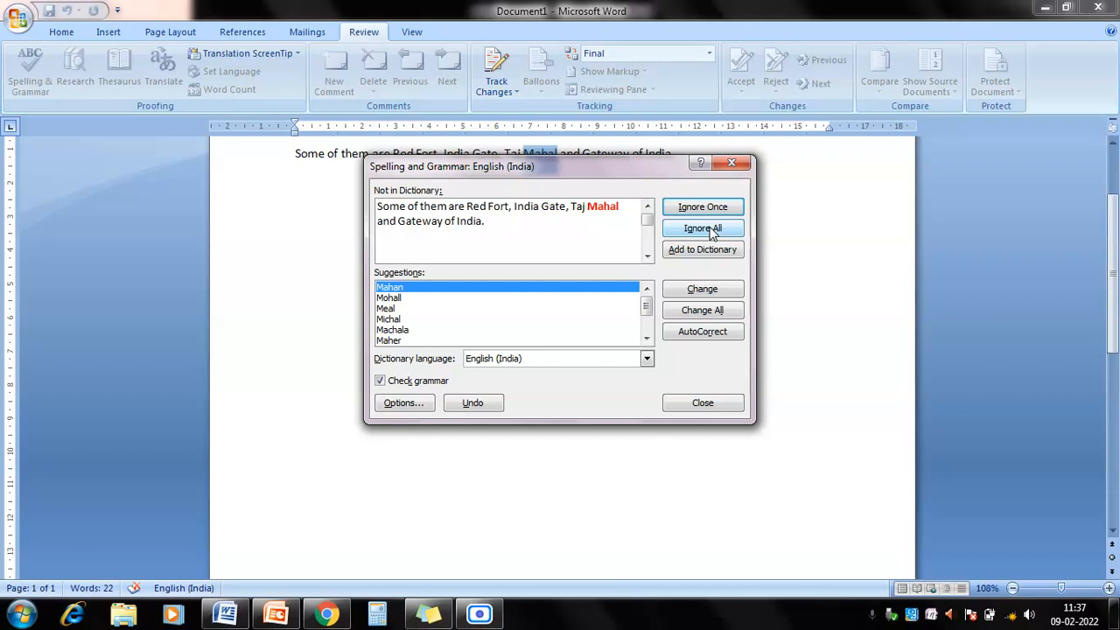
left_click(714, 230)
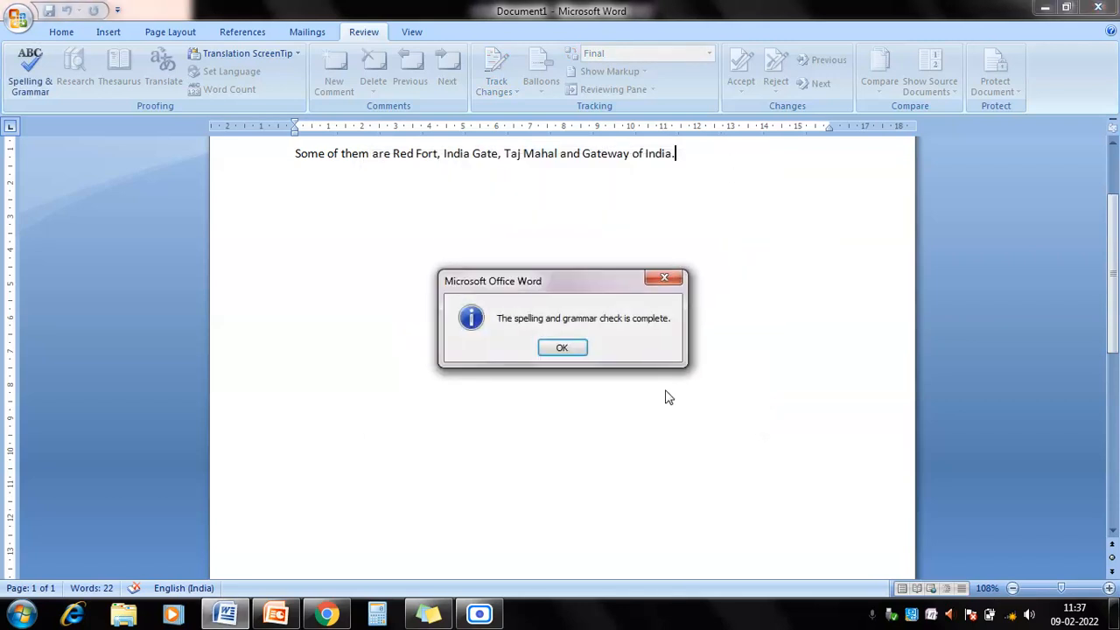
left_click(550, 353)
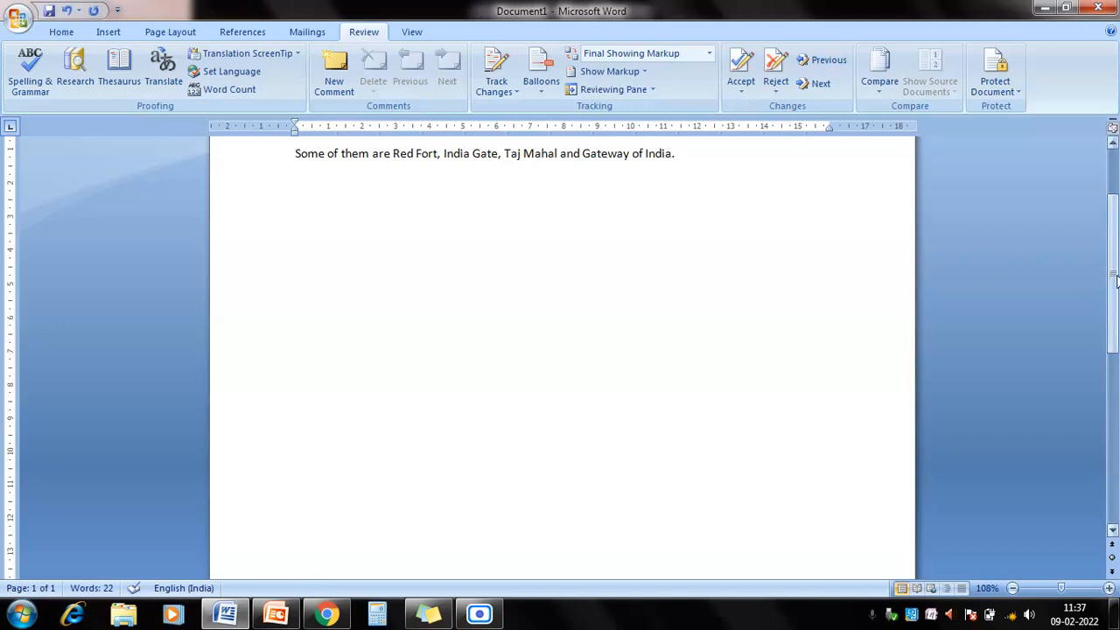
Step: Insert a blank line after the first sentence and remove it again
left_click_drag(1114, 278, 1113, 238)
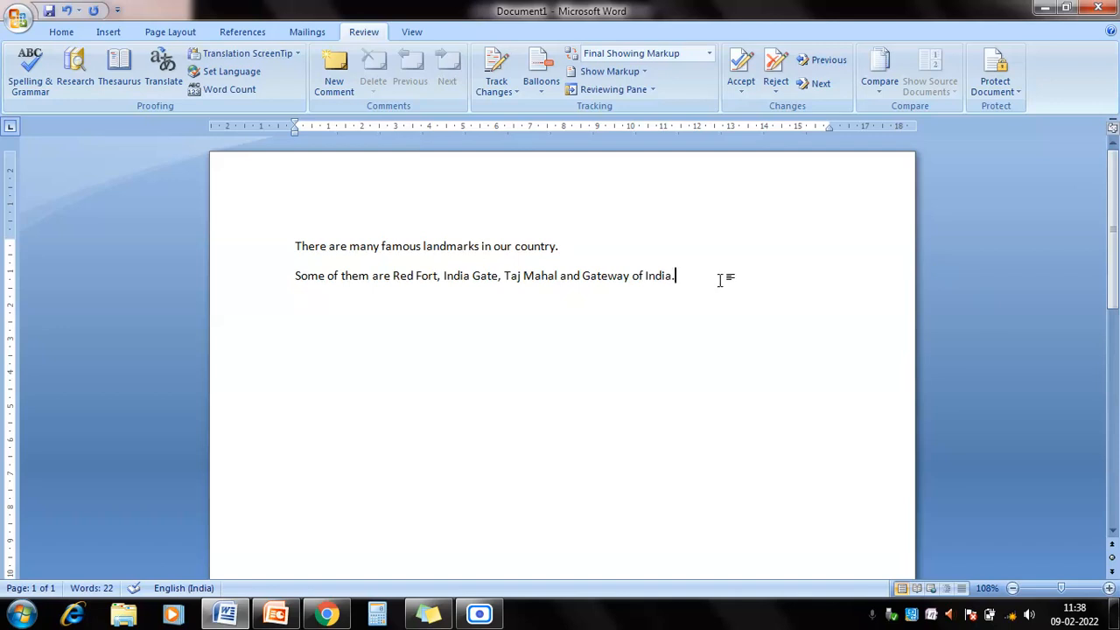
left_click(562, 248)
key("Return")
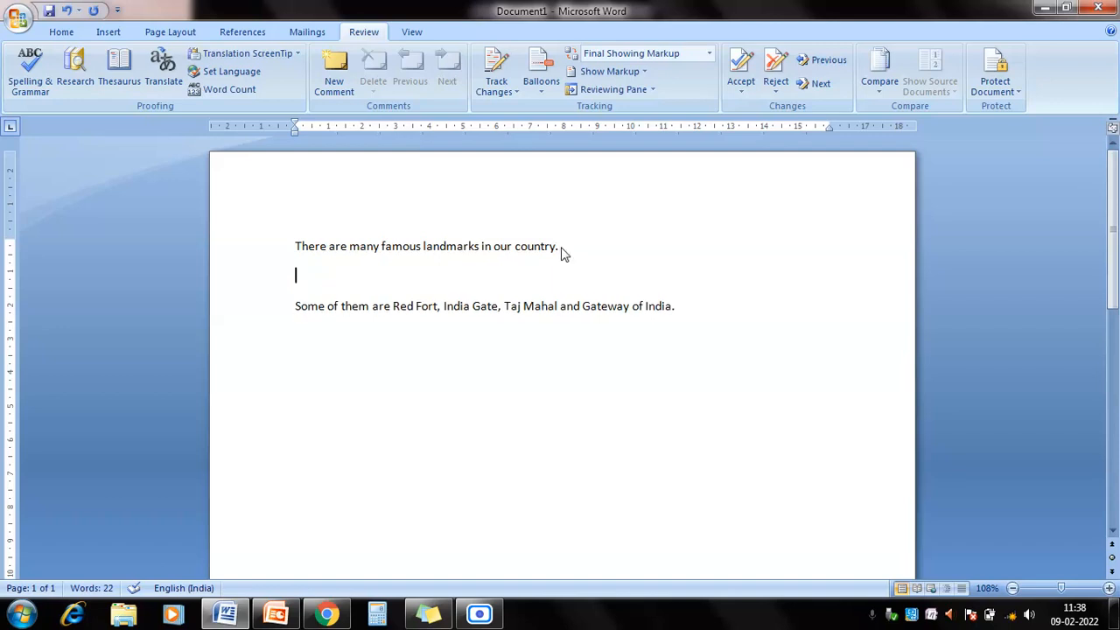
key("BackSpace")
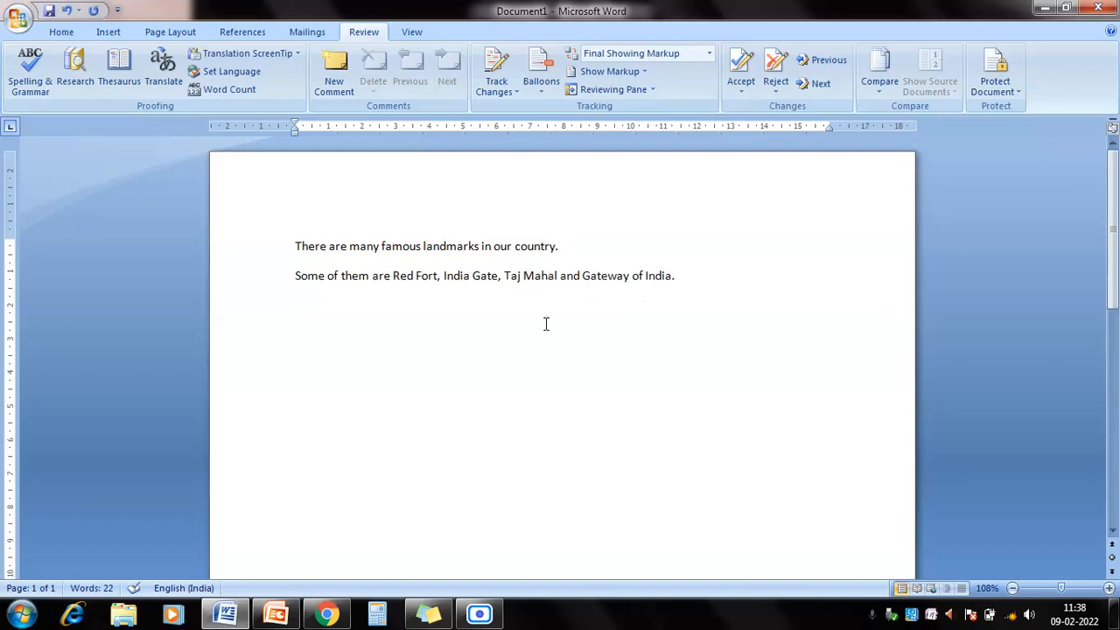
Step: Open the On-Screen Keyboard, use it to insert a blank line between the two sentences, and minimize it
left_click(29, 621)
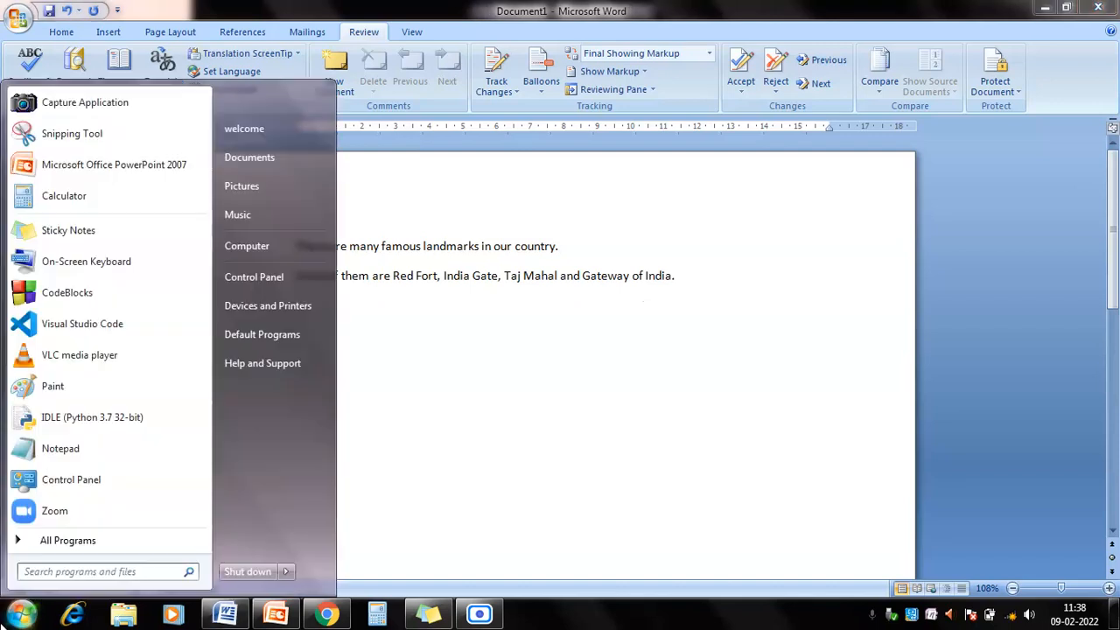
left_click(83, 261)
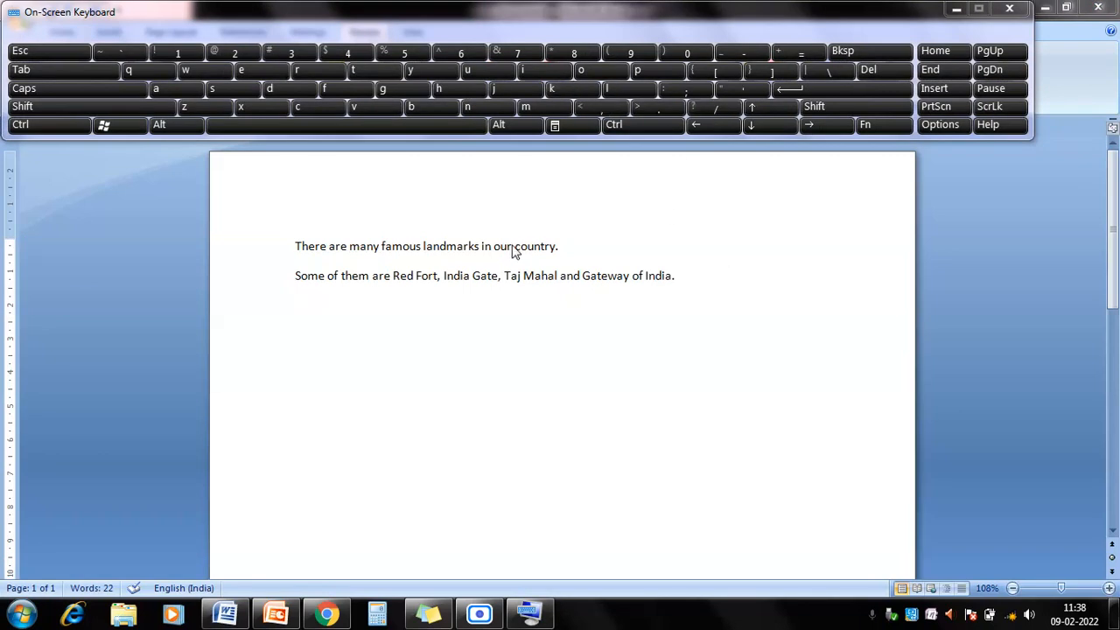
left_click(560, 249)
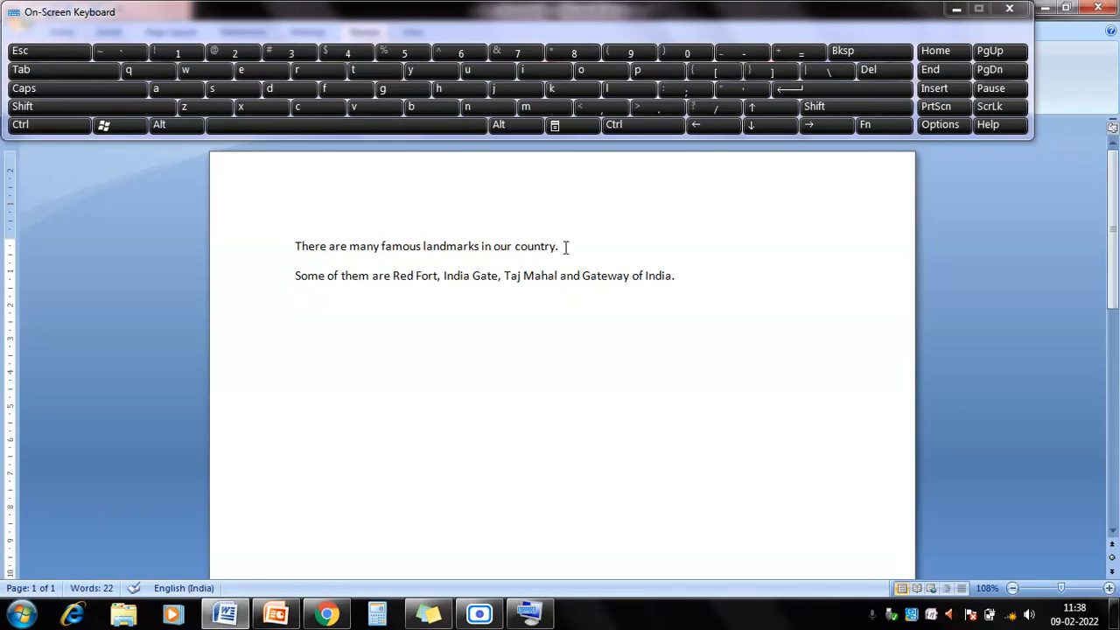
left_click(824, 87)
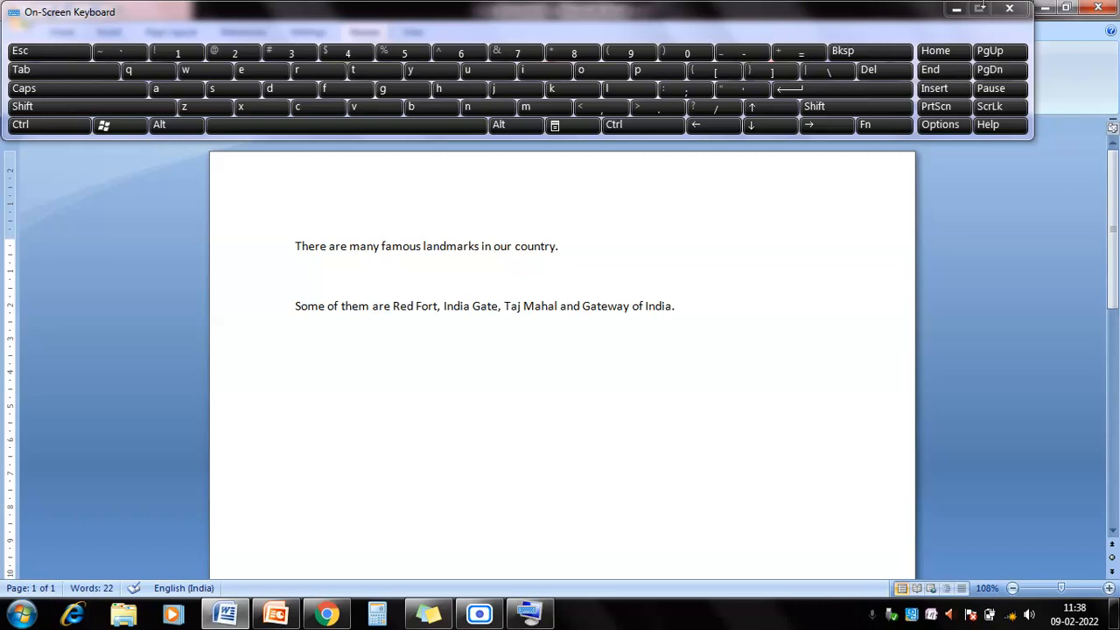
left_click(957, 10)
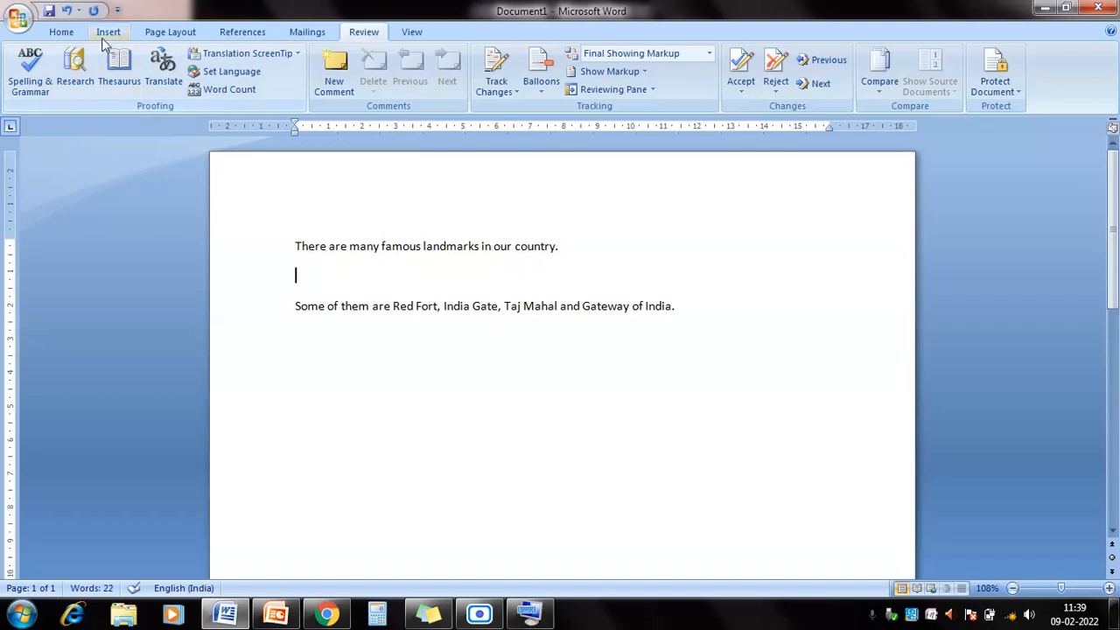
Step: Insert a blank page at the empty line between the two sentences and undo the insertion
left_click(67, 35)
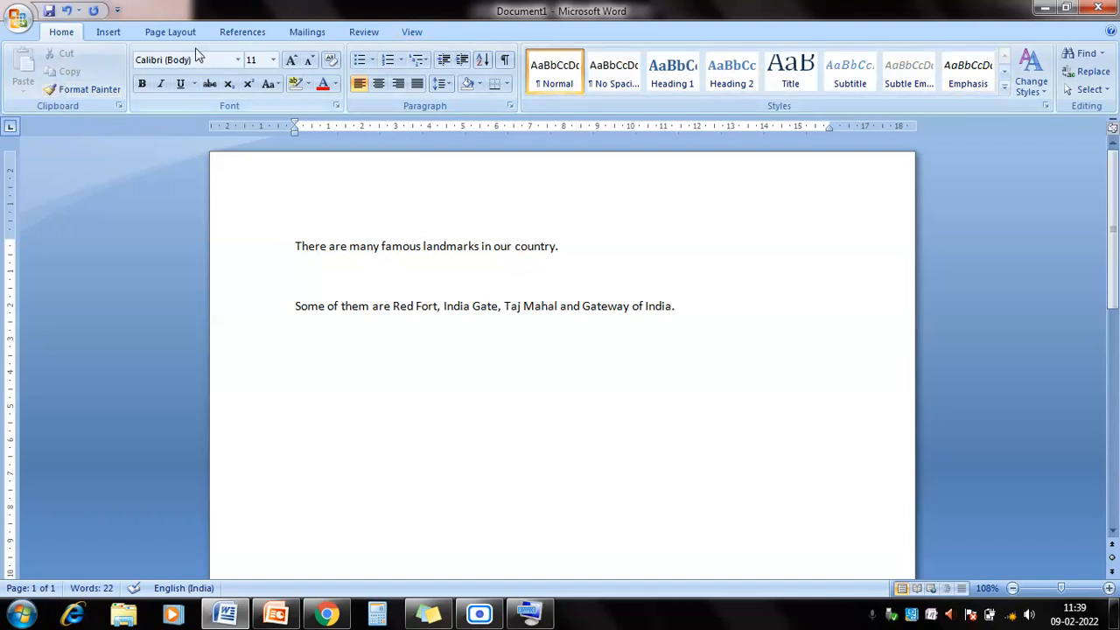
left_click(119, 36)
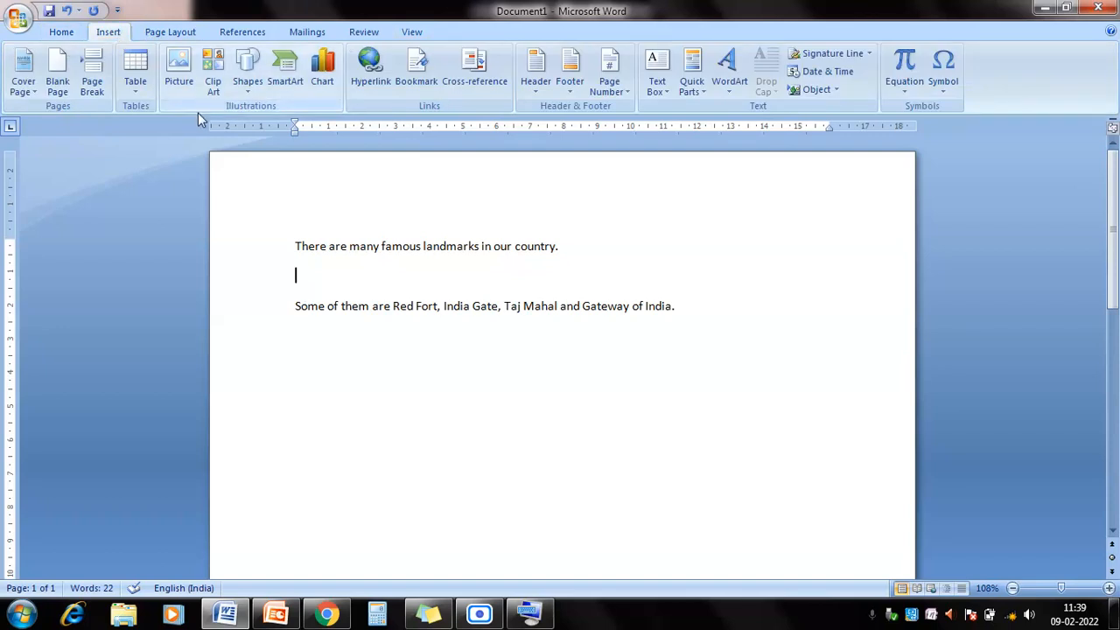
left_click(53, 80)
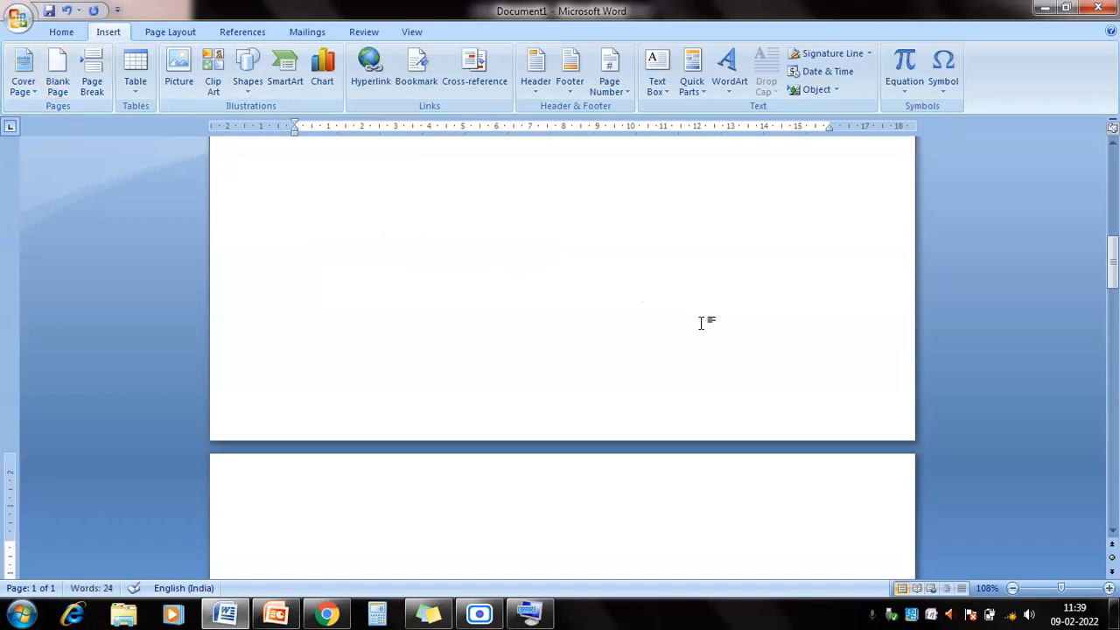
left_click_drag(1113, 271, 1107, 348)
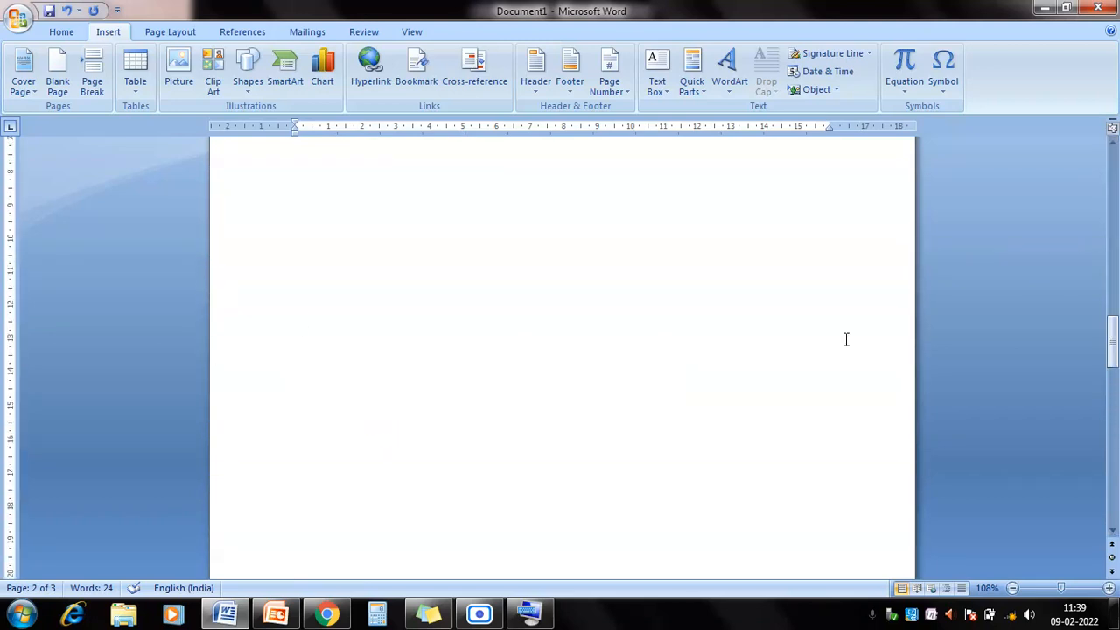
left_click(66, 11)
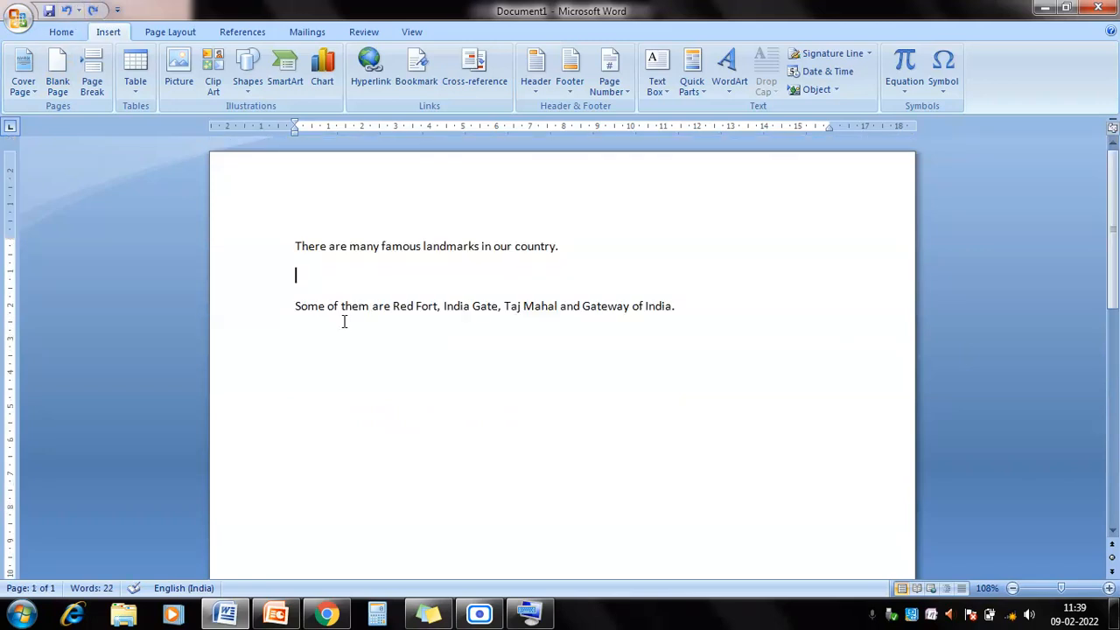
Step: Insert a blank page after the end of the second sentence
left_click(675, 308)
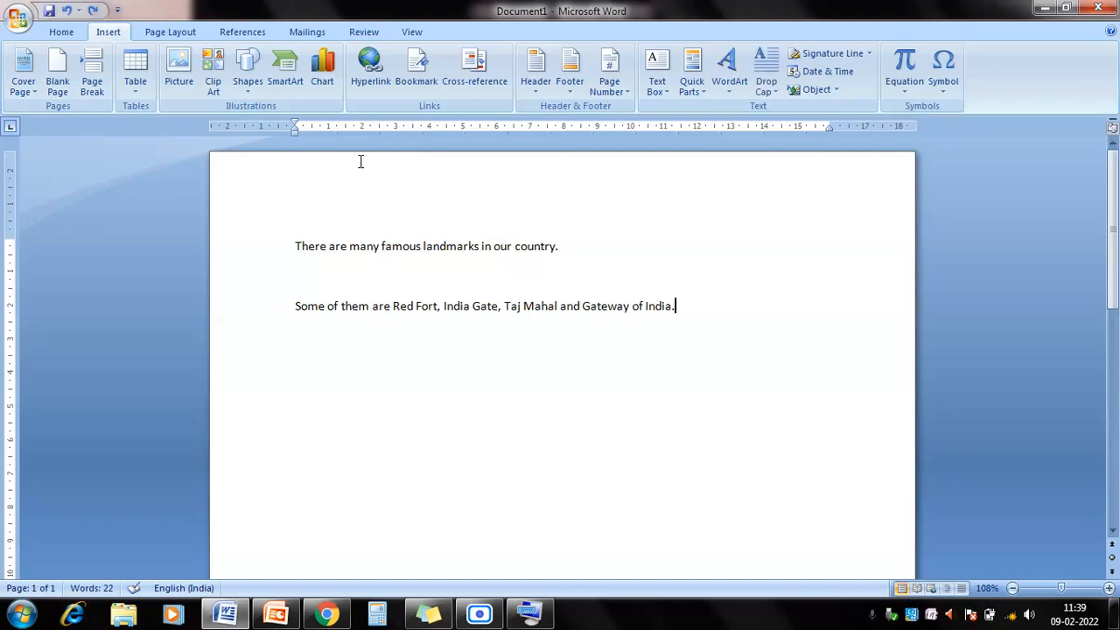
left_click(58, 88)
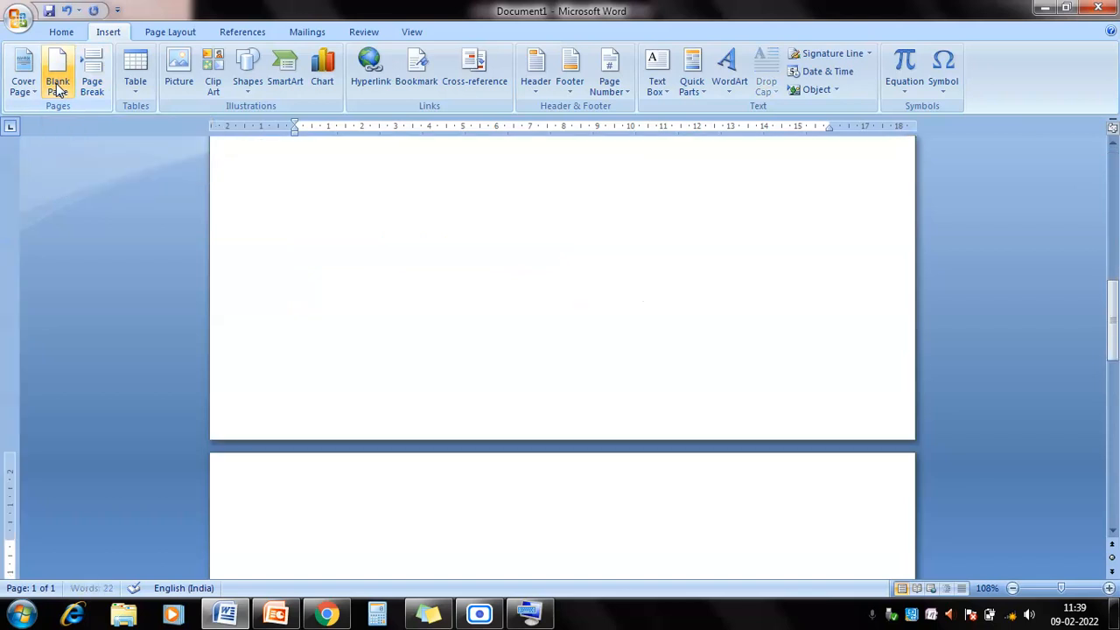
left_click_drag(1114, 306, 1102, 158)
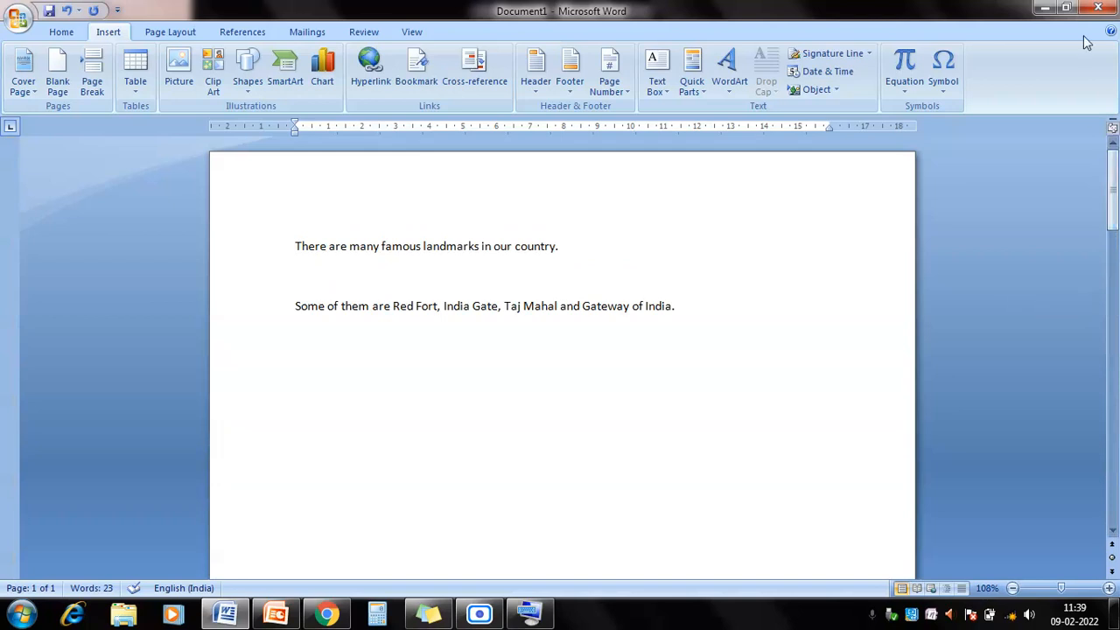
Step: Minimize the document and presentation windows, and switch to the Scre.io screen recorder to stop the recording
left_click(1044, 7)
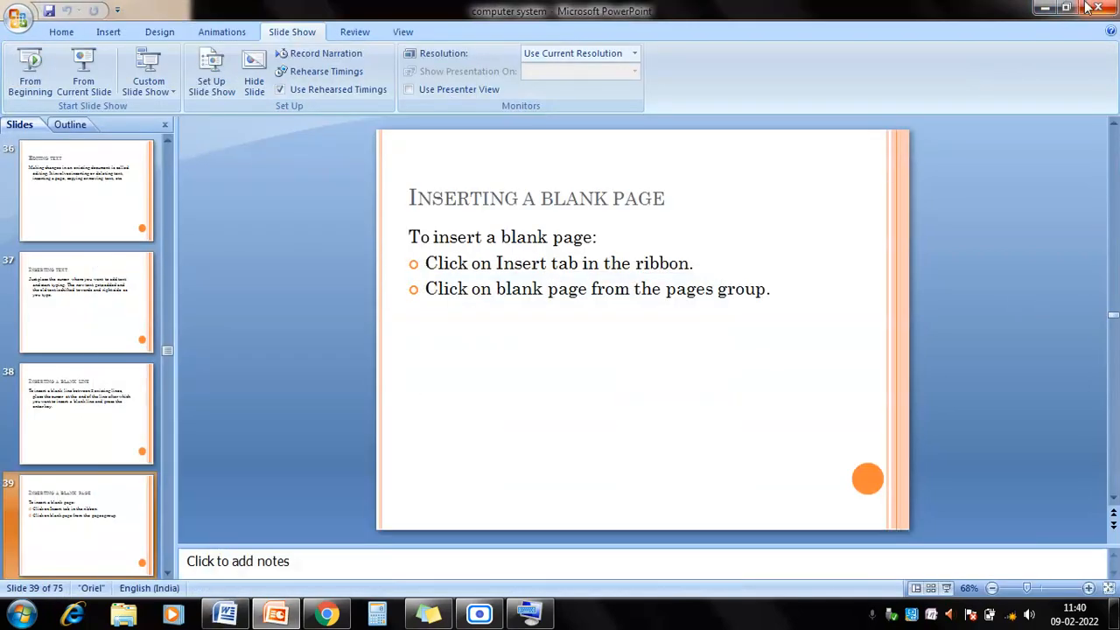
left_click(1045, 8)
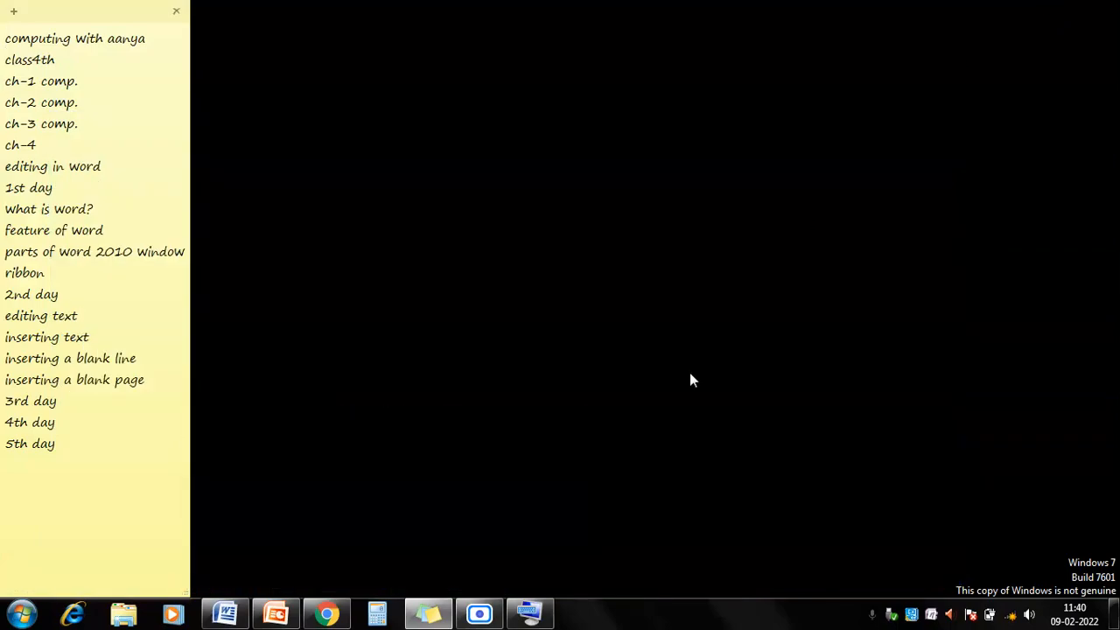
mouse_move(478, 614)
left_click(468, 541)
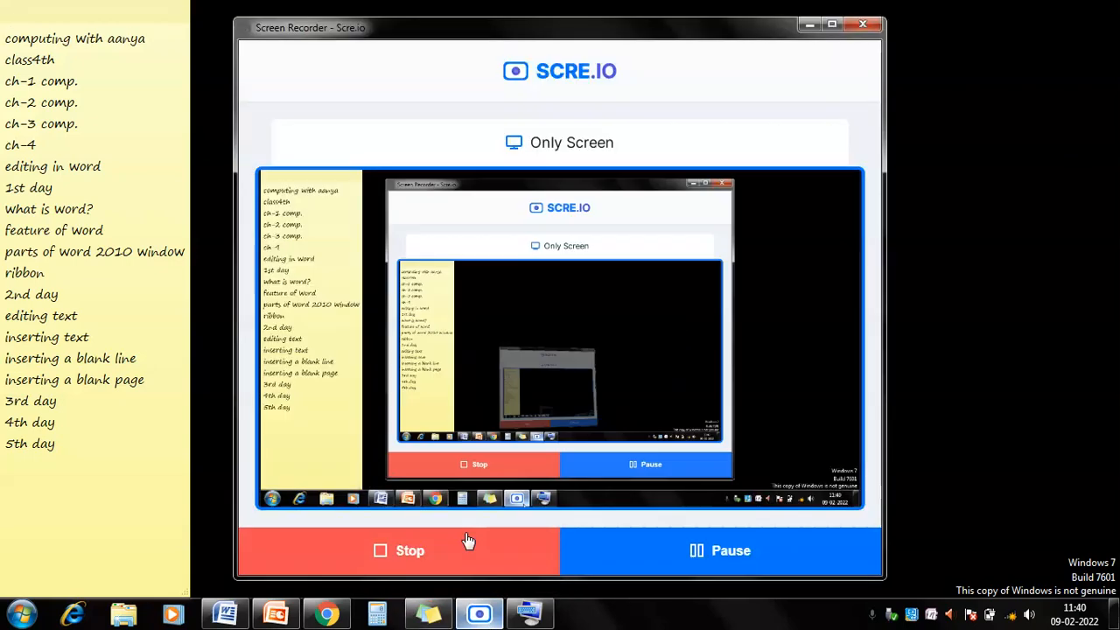